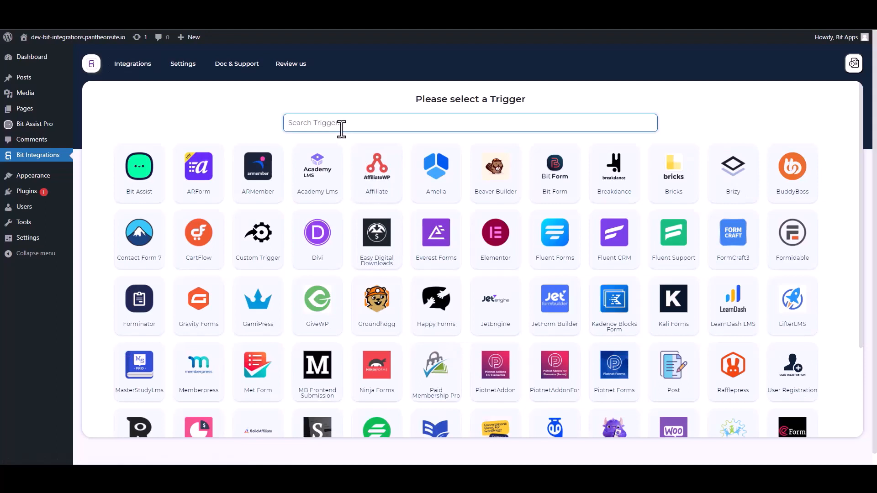
- Select Bit Assist as the trigger, copy its webhook URL, and start fetching test data
click(145, 181)
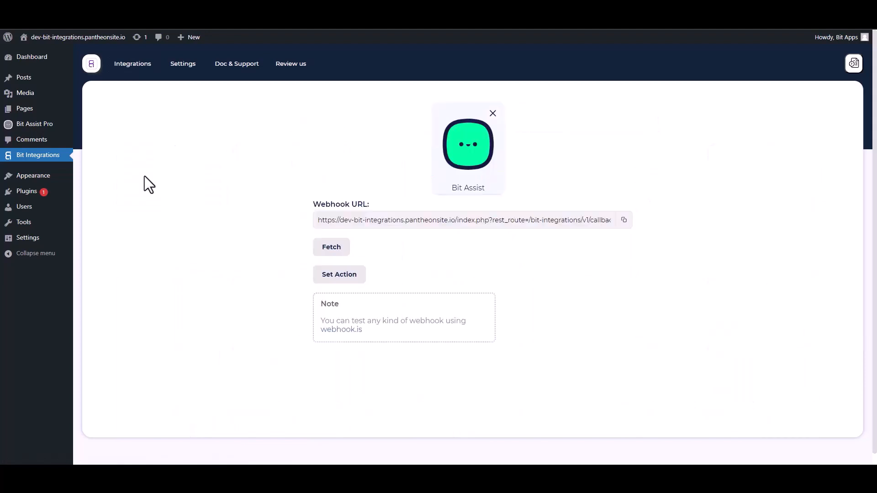
click(625, 221)
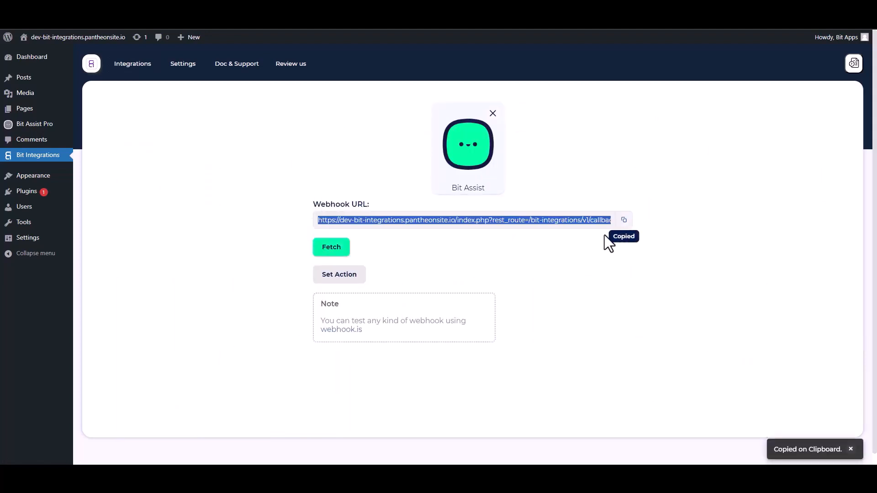
click(340, 256)
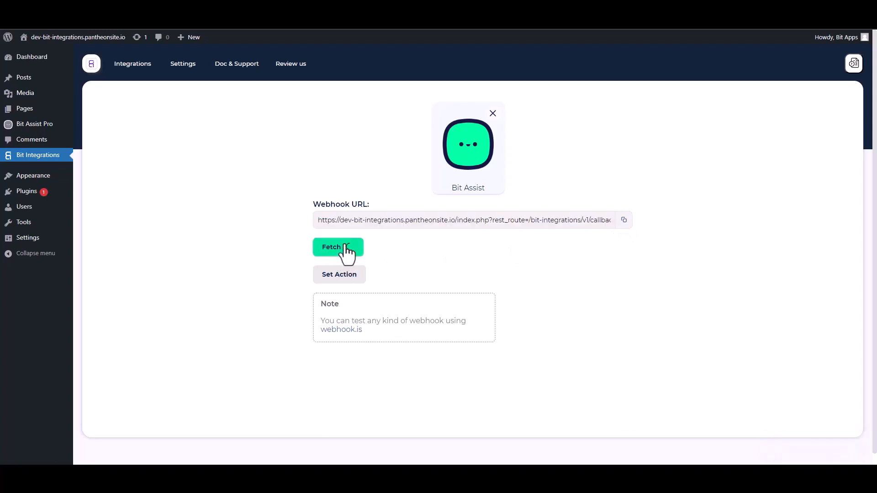
- In Bit Assist, create a new widget named 'Bit Integrations'
key(ctrl+Tab)
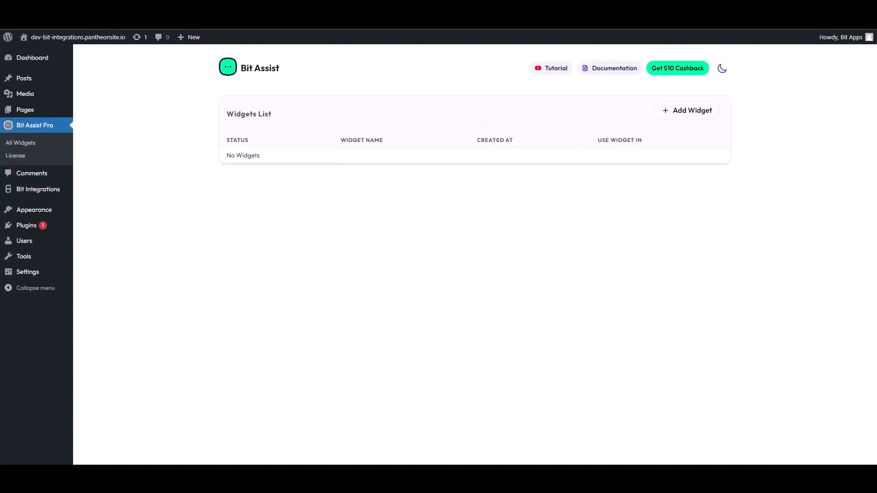
click(690, 114)
triple_click(367, 263)
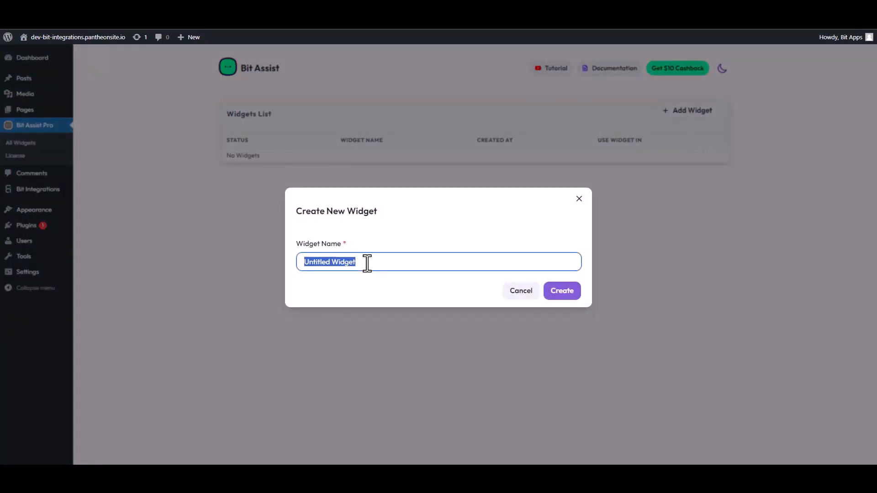
text(Bi)
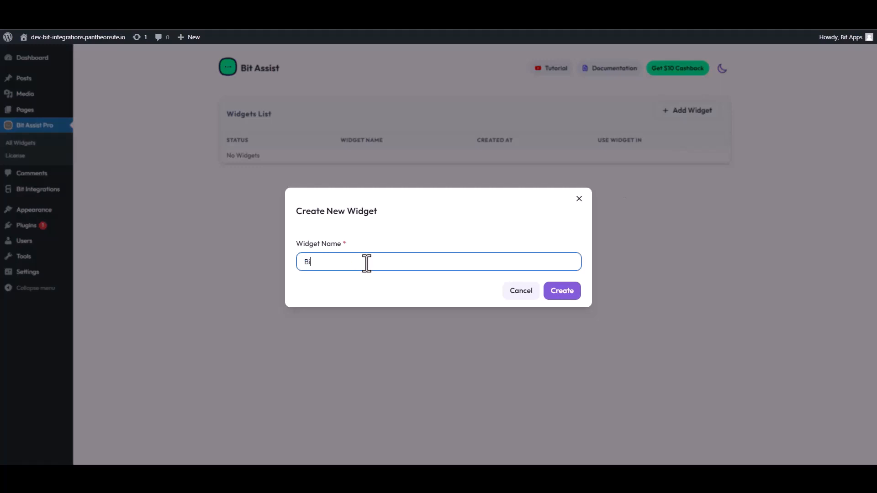
text(t Integrations)
click(572, 296)
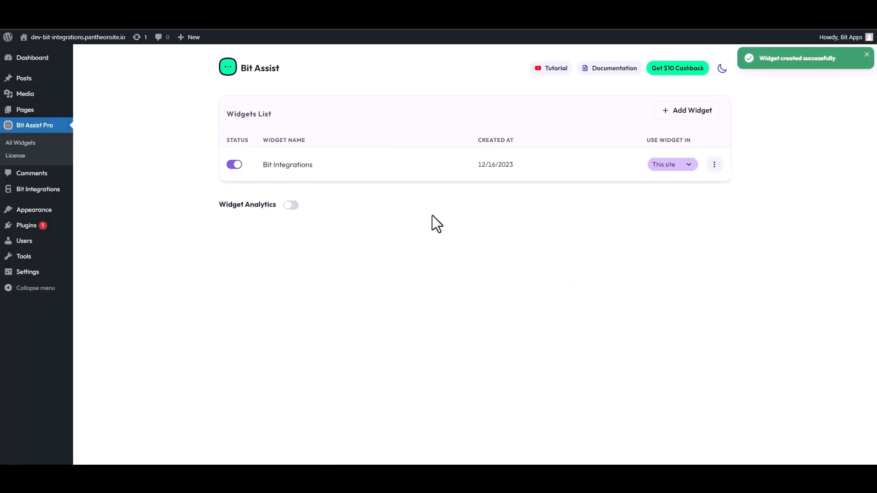
- Add a Custom Form channel to the Bit Integrations widget, entering 'Conta' as its title
click(714, 166)
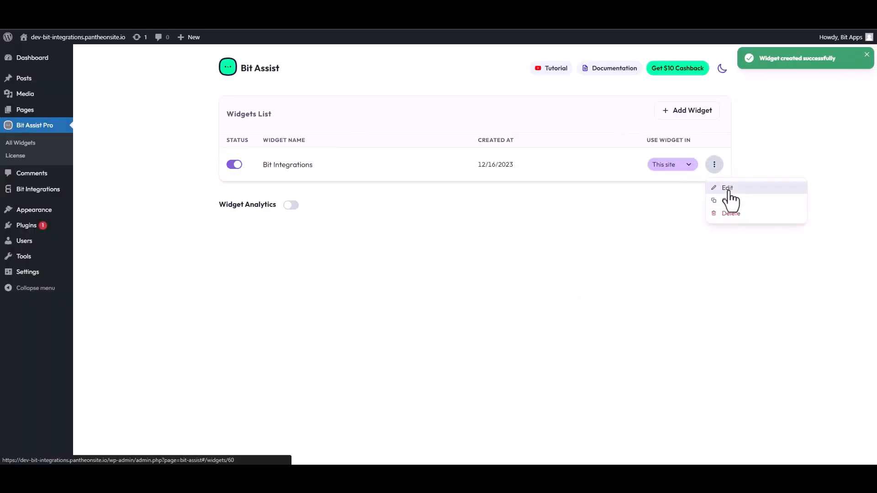
click(728, 188)
click(273, 147)
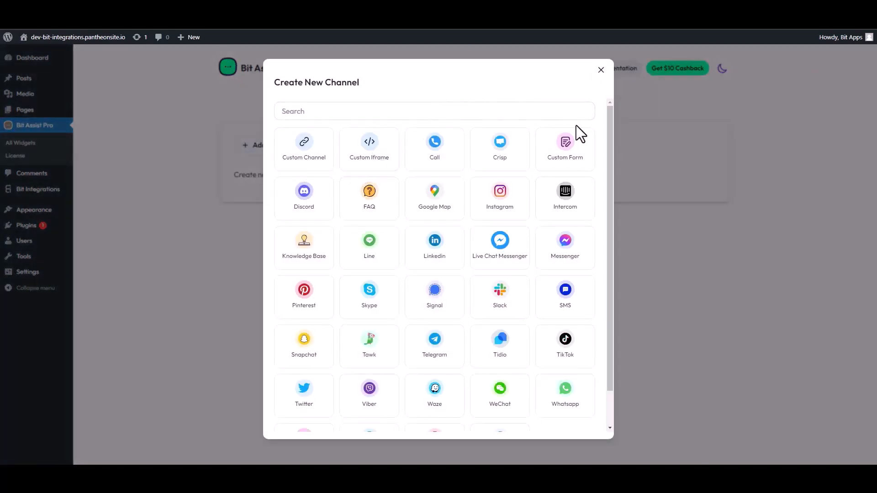
click(571, 151)
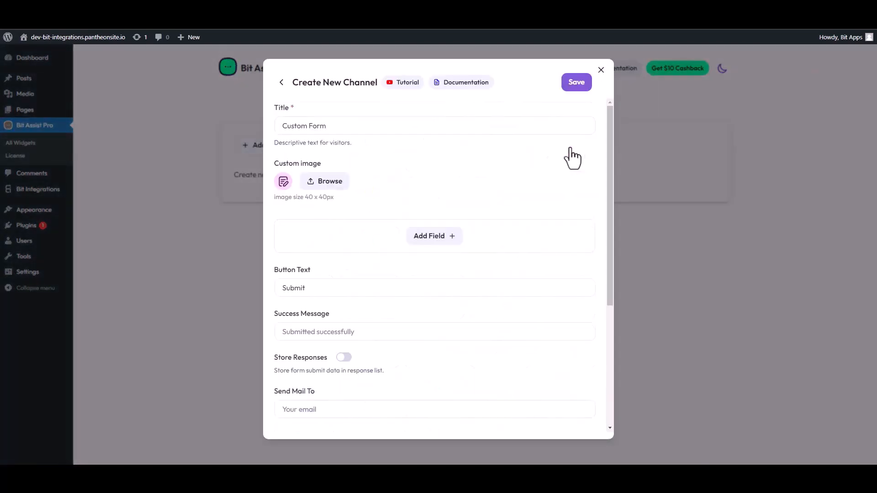
triple_click(328, 133)
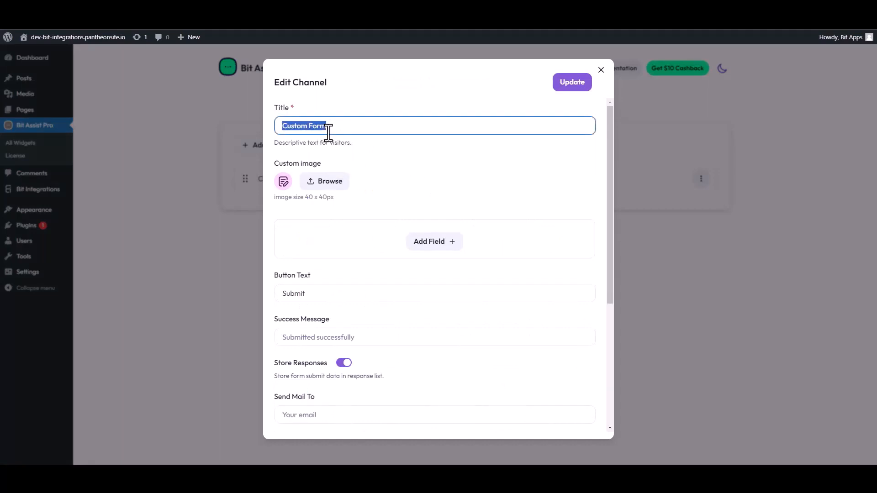
text(Conta)
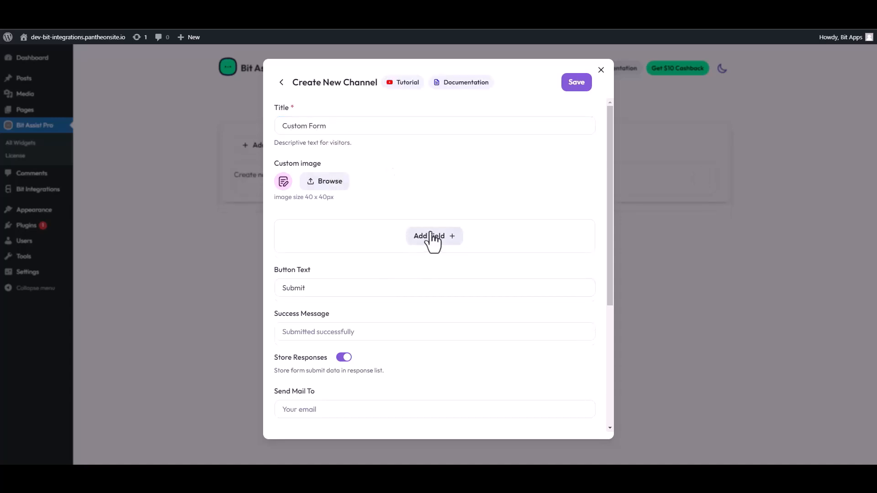
click(432, 238)
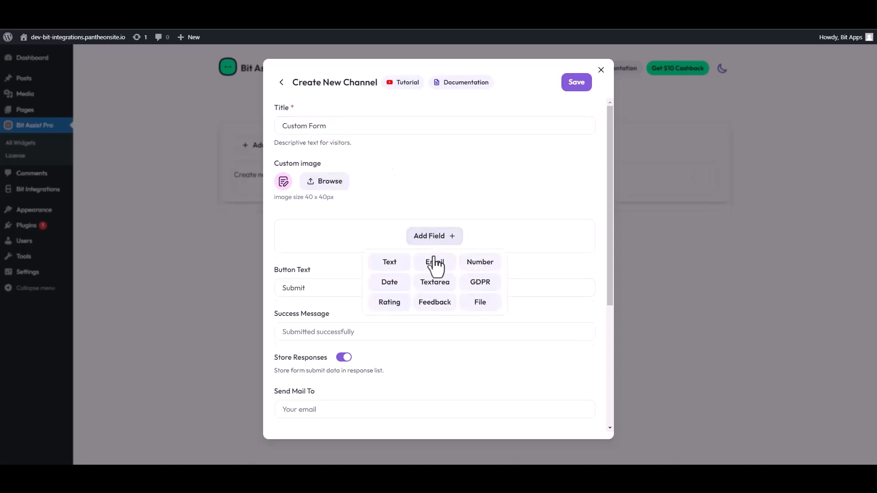
- Add two Text fields, an Email field and a Number field to the custom form
click(388, 261)
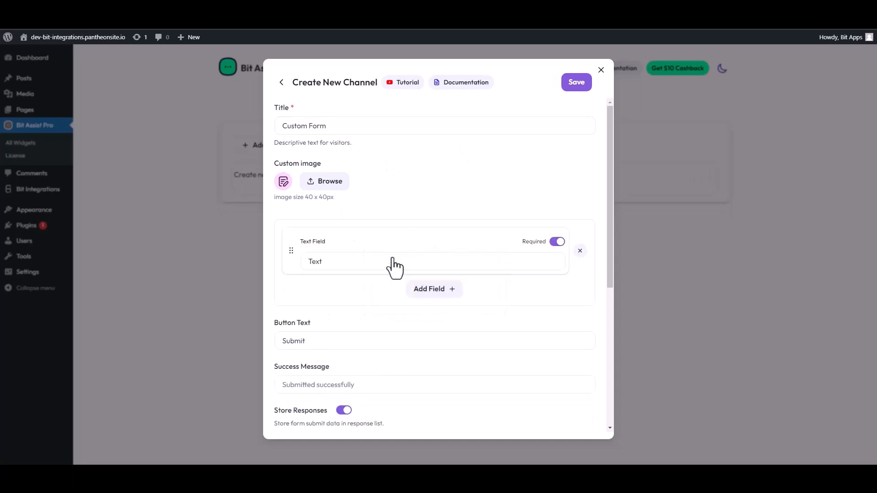
click(414, 290)
click(389, 315)
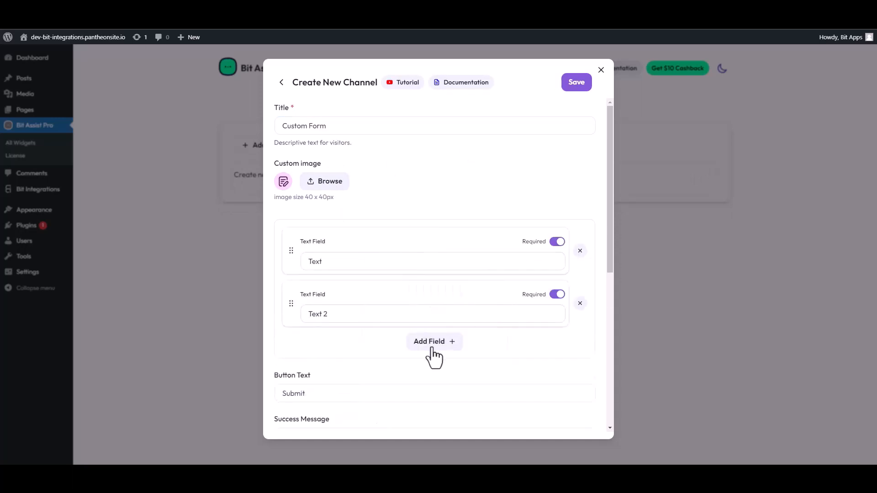
click(431, 343)
click(435, 373)
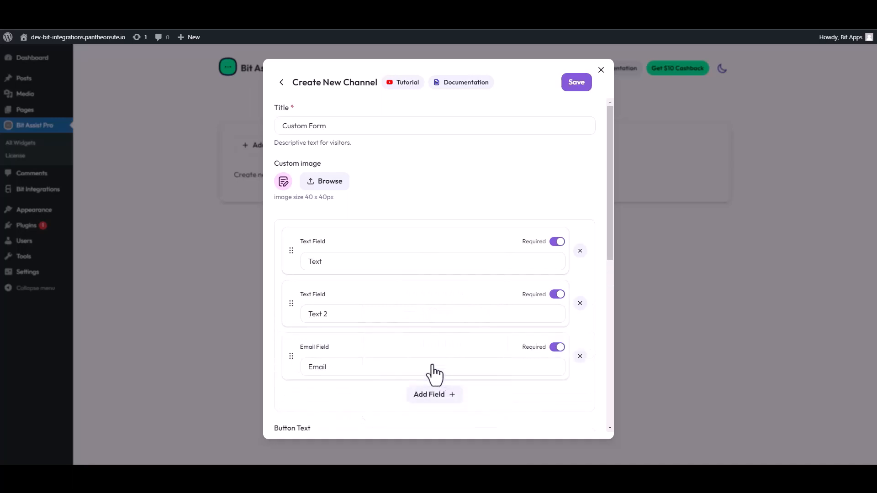
click(436, 396)
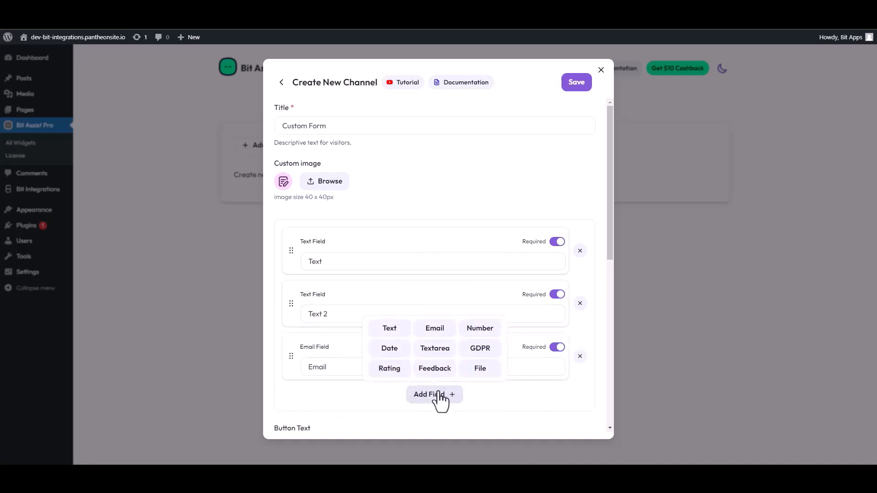
click(463, 335)
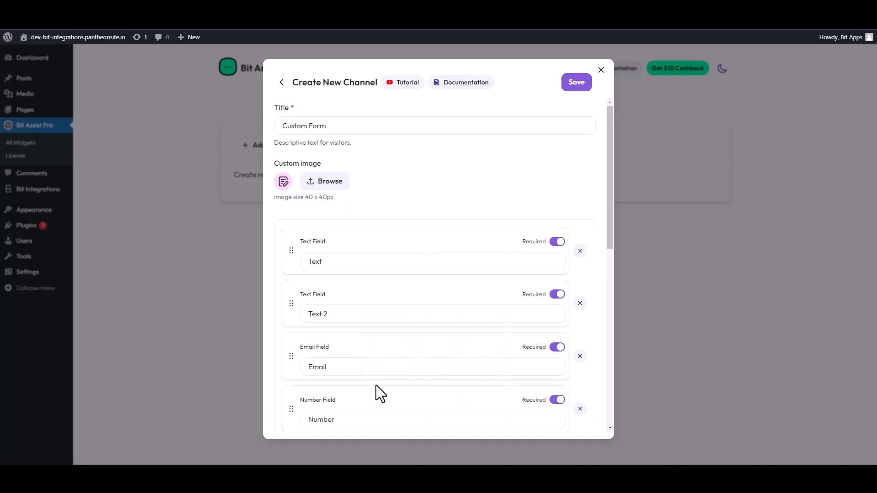
- Relabel the two text fields 'First Name' and 'Last Name'
double_click(376, 261)
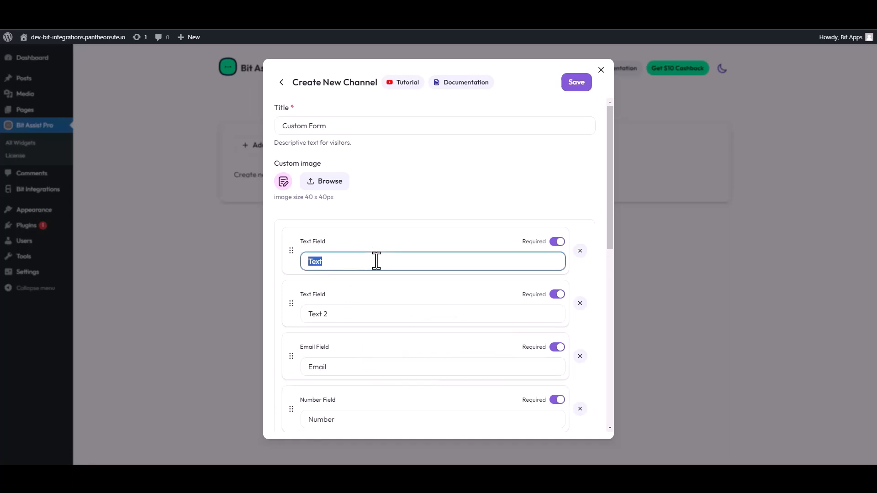
text(First Name)
drag(332, 314, 300, 315)
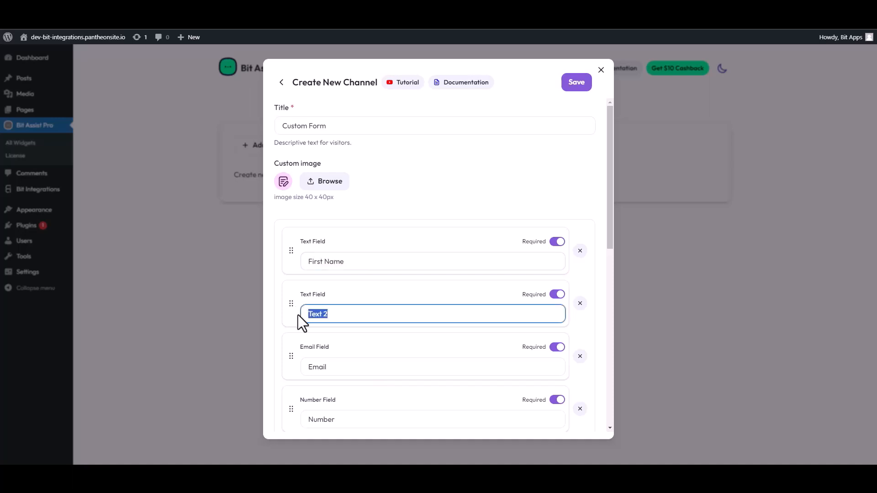
text(Last Name)
- Paste the copied webhook URL into the channel's Webhook URL field, save, and view the site
scroll(380, 349, down, 4)
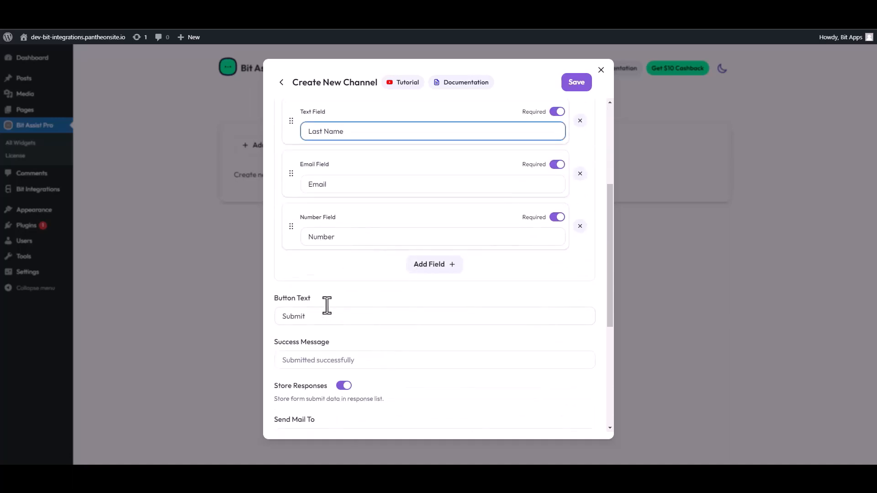
scroll(327, 305, down, 4)
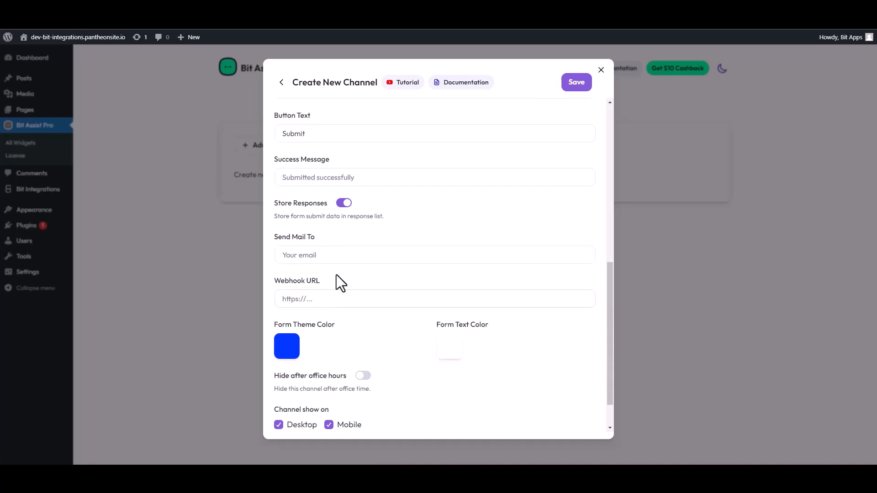
scroll(334, 266, down, 1)
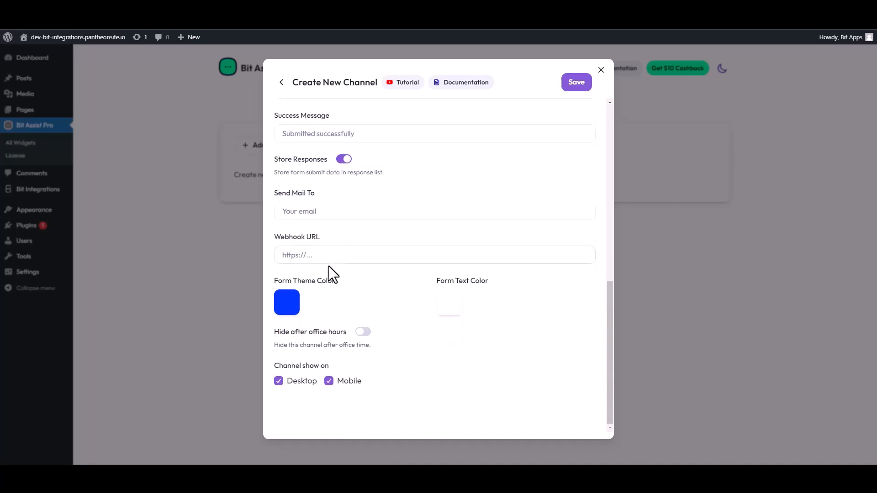
click(317, 255)
key(ctrl+v)
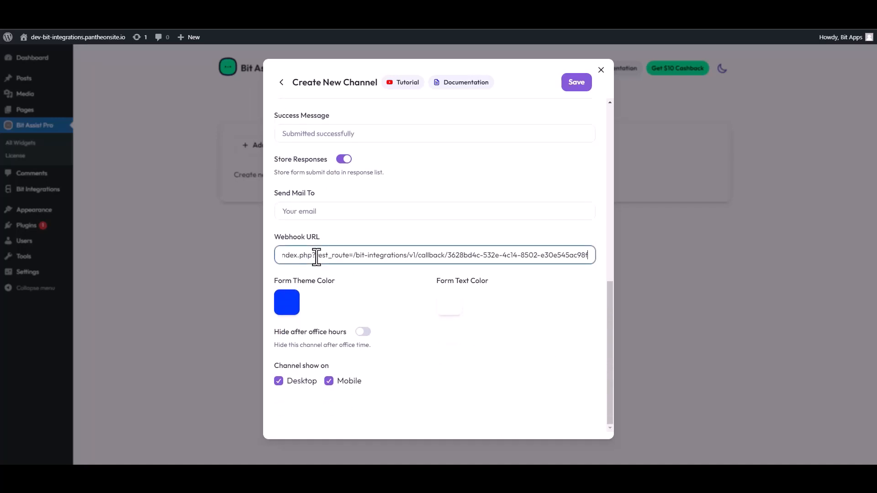
click(577, 84)
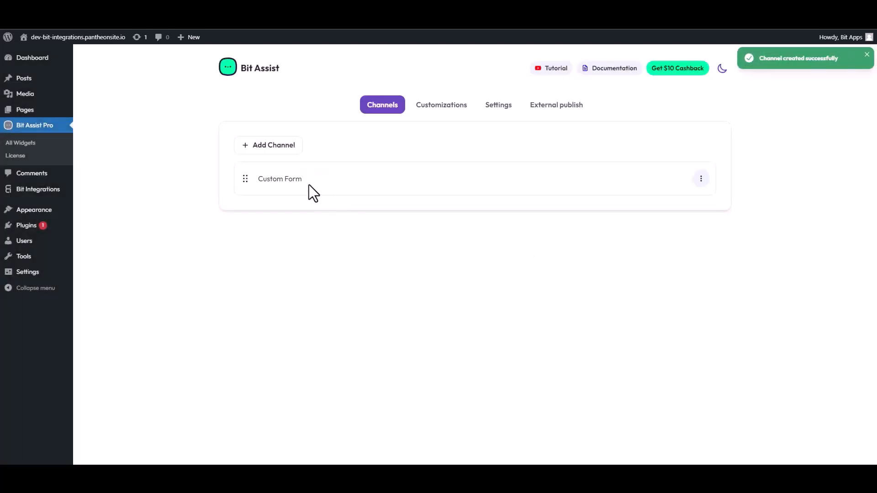
click(78, 37)
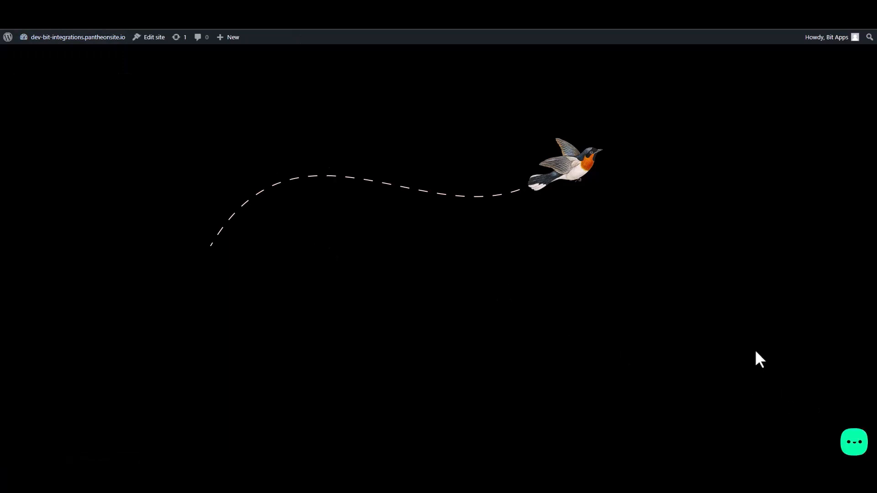
- Open the widget's Contact Form and enter a sample first and last name
click(856, 448)
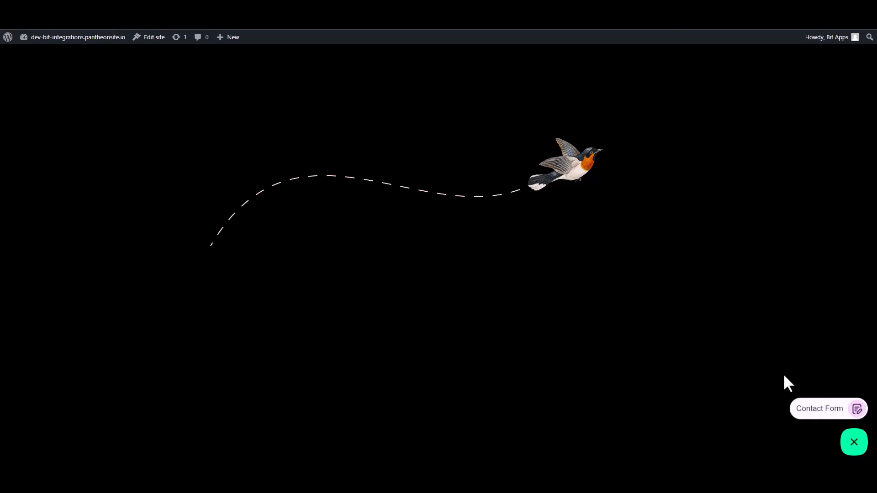
click(820, 413)
click(763, 313)
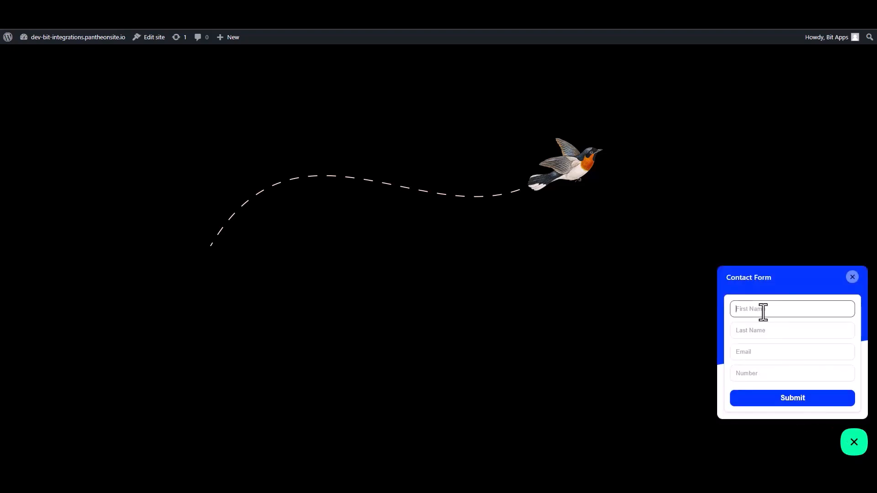
text(Name)
double_click(762, 313)
click(763, 312)
click(746, 333)
text(N)
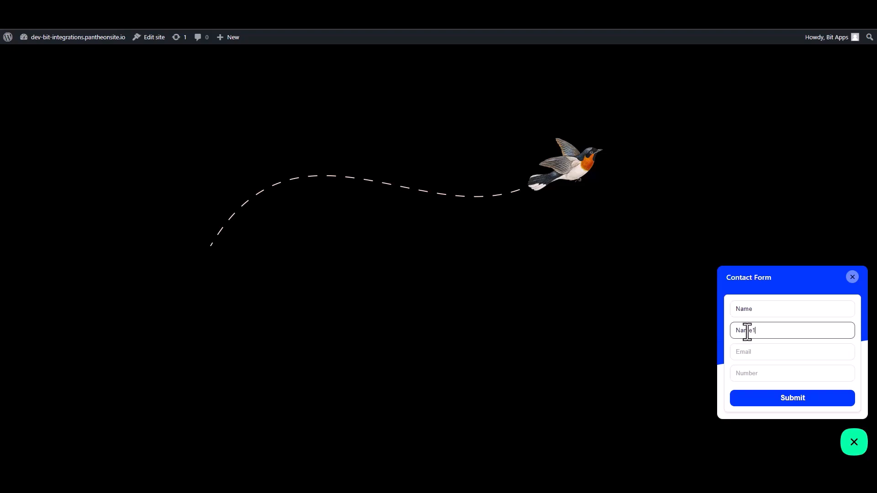
- Enter a sample e-mail and number 0000000, then submit the form
click(755, 356)
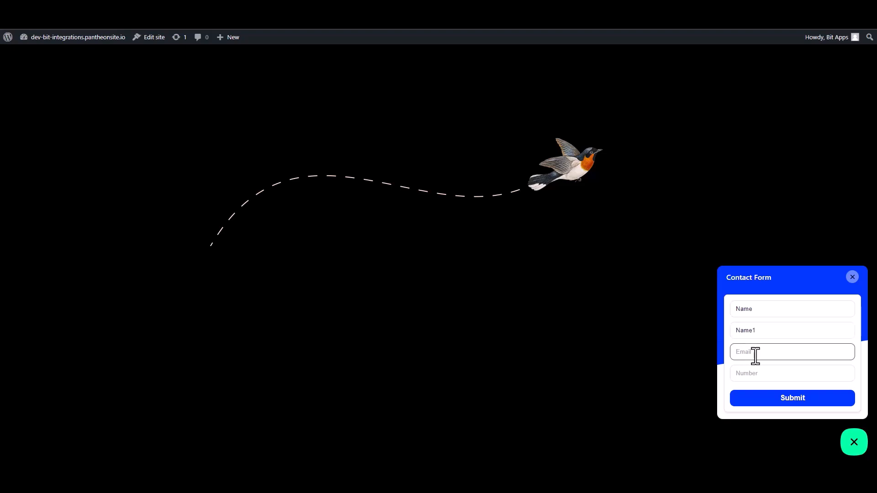
text(name@gmail.com)
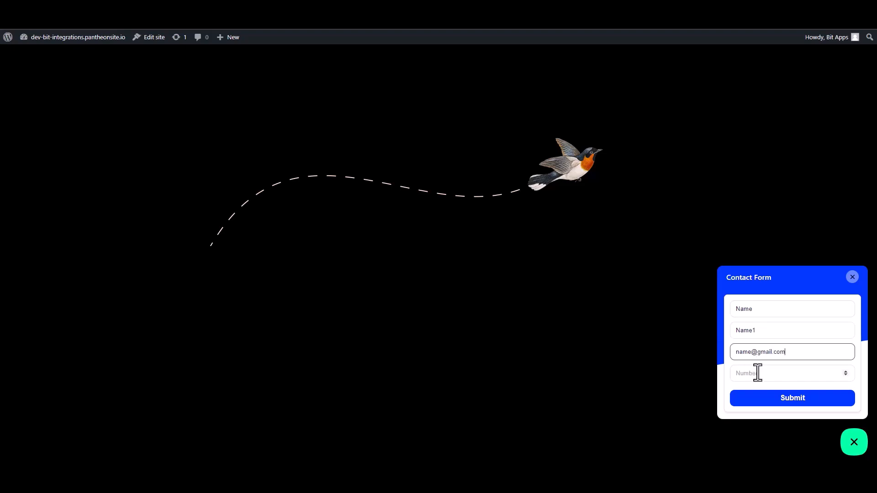
click(784, 379)
text(00000)
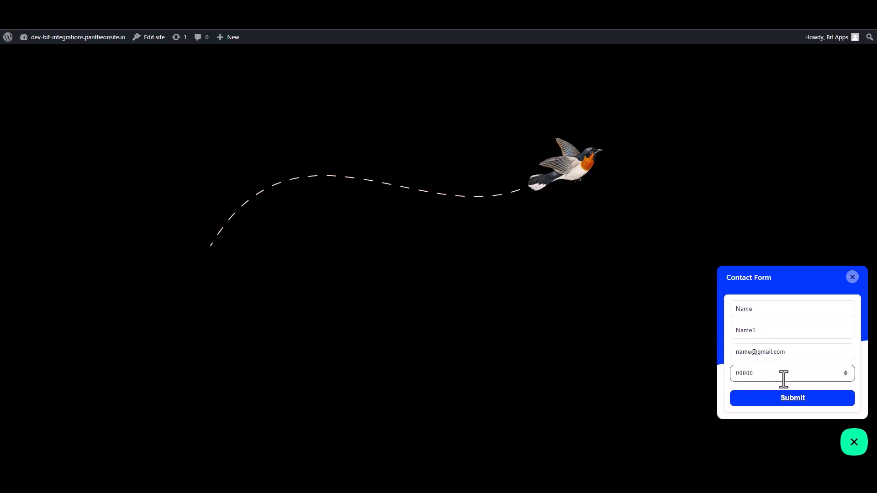
text(00)
click(794, 398)
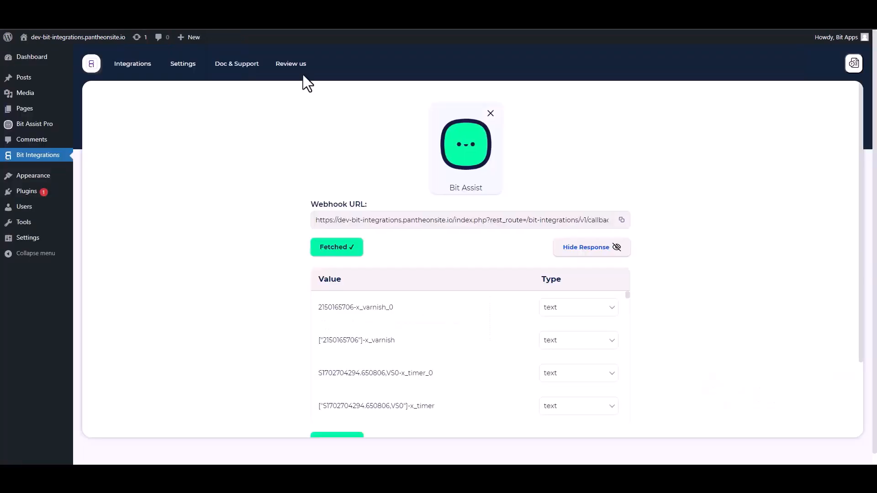
- Scroll past the fetched webhook response and open the action picker, searching for 'keap'
scroll(406, 295, down, 10)
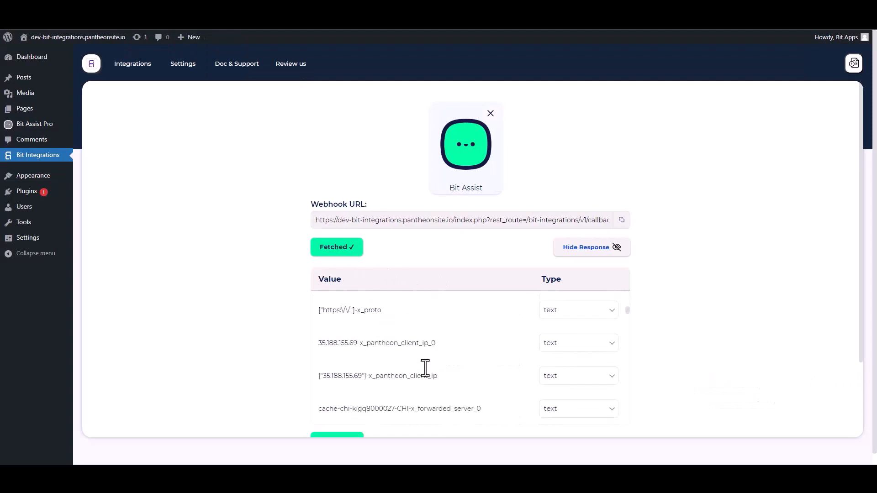
scroll(723, 311, down, 2)
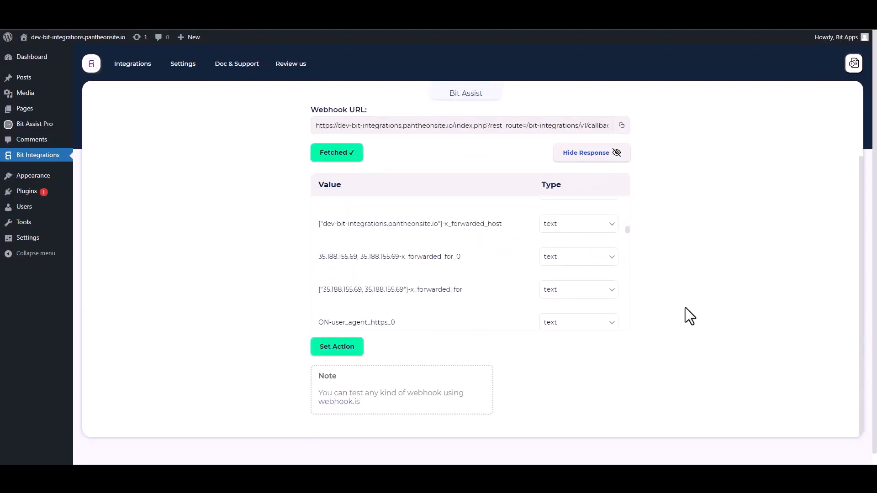
scroll(720, 319, down, 1)
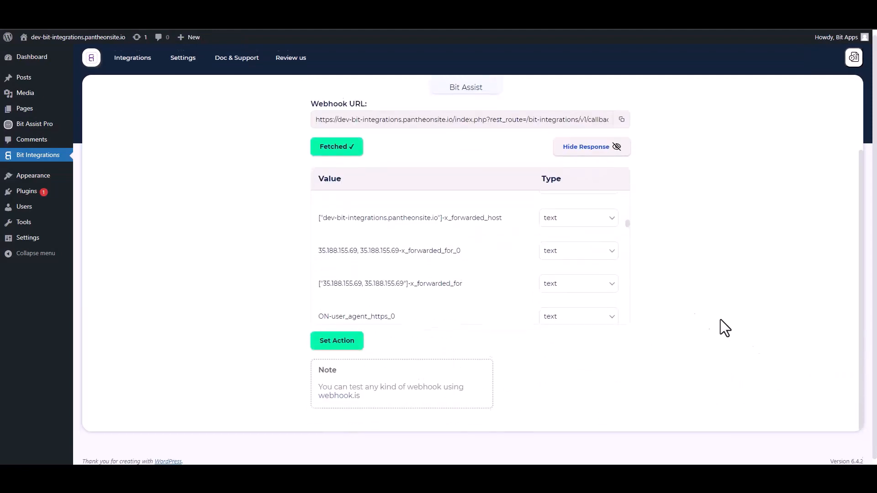
click(342, 339)
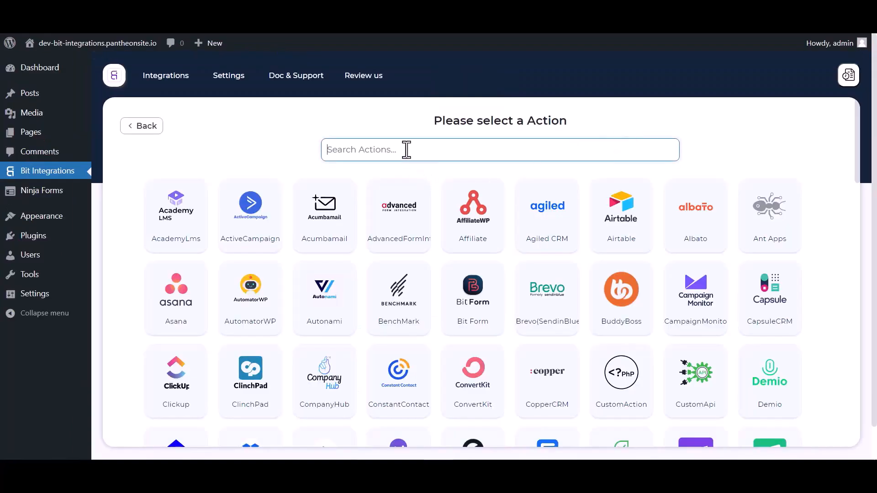
text(keap)
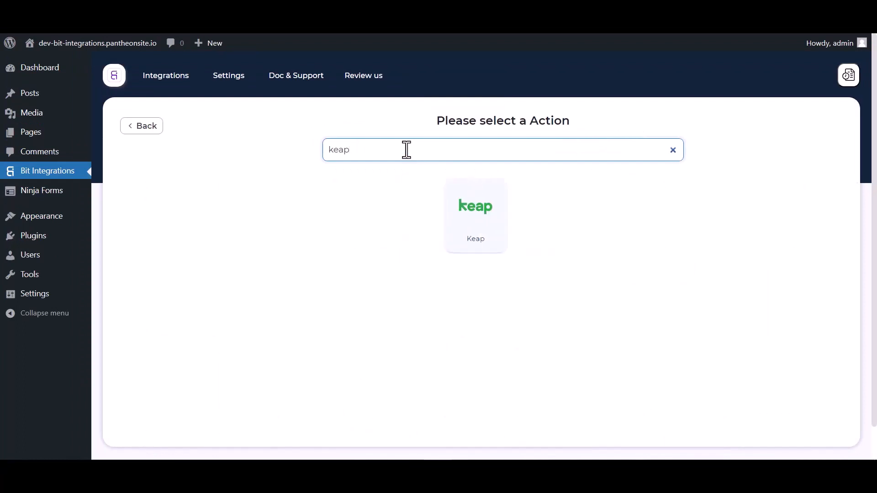
- Choose Keap as the action app and open Keap's page for client id and secret
click(495, 231)
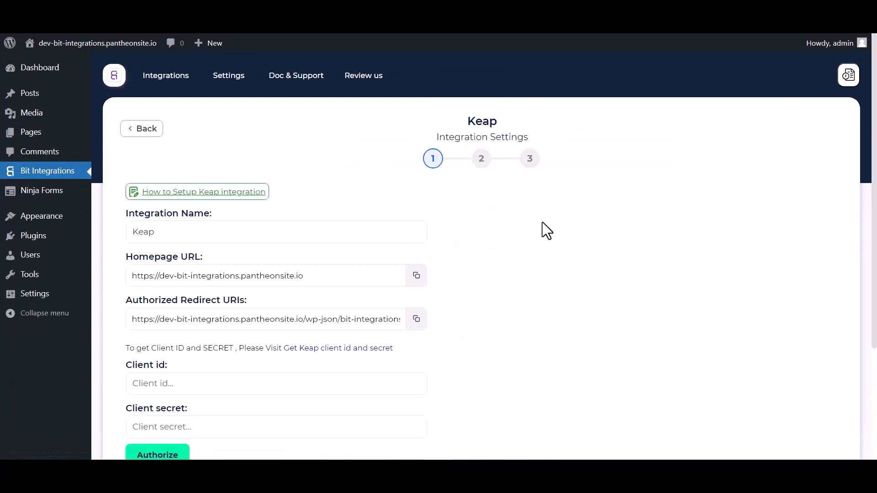
scroll(541, 222, down, 3)
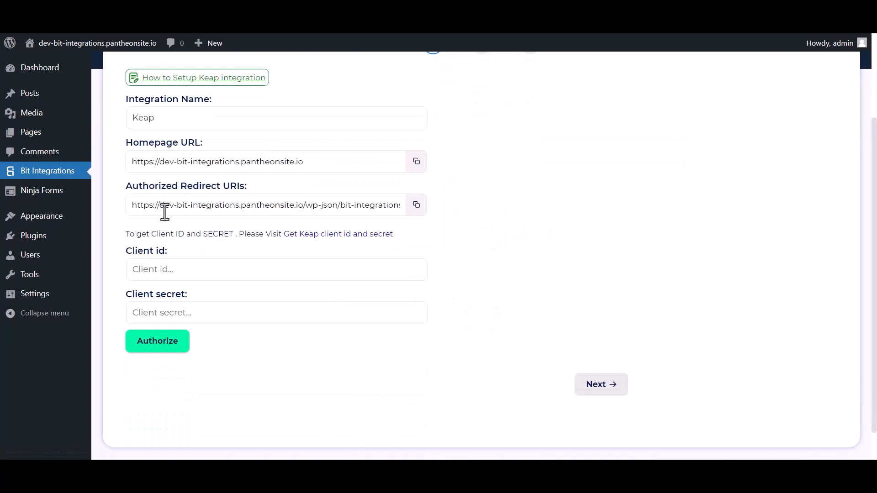
click(169, 312)
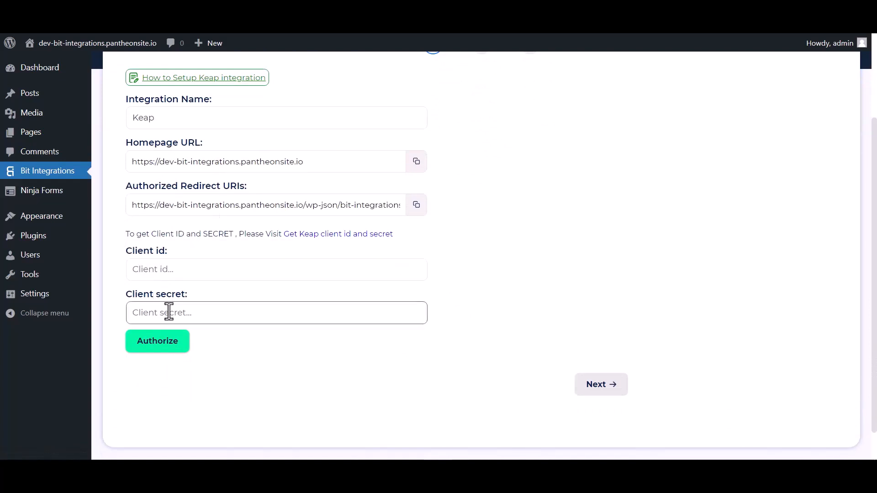
click(242, 265)
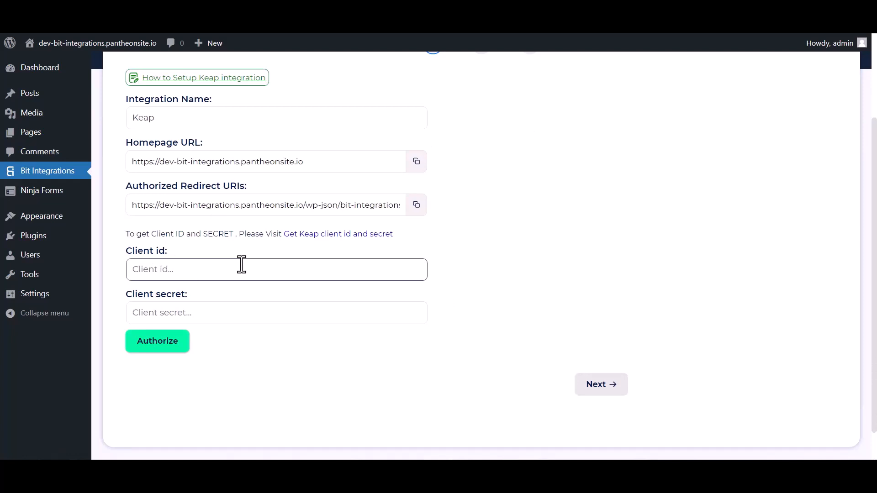
click(342, 235)
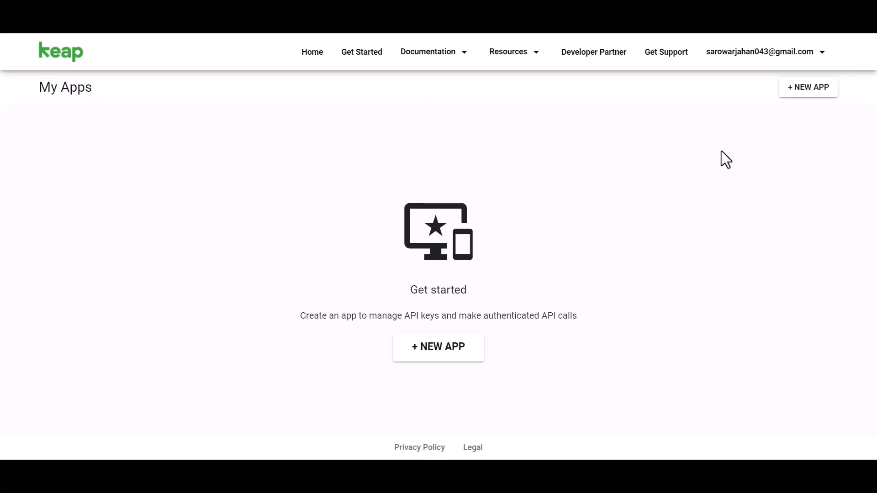
- Create a Keap app named 'Bit Integrations' with the Keap 150k API enabled
click(439, 351)
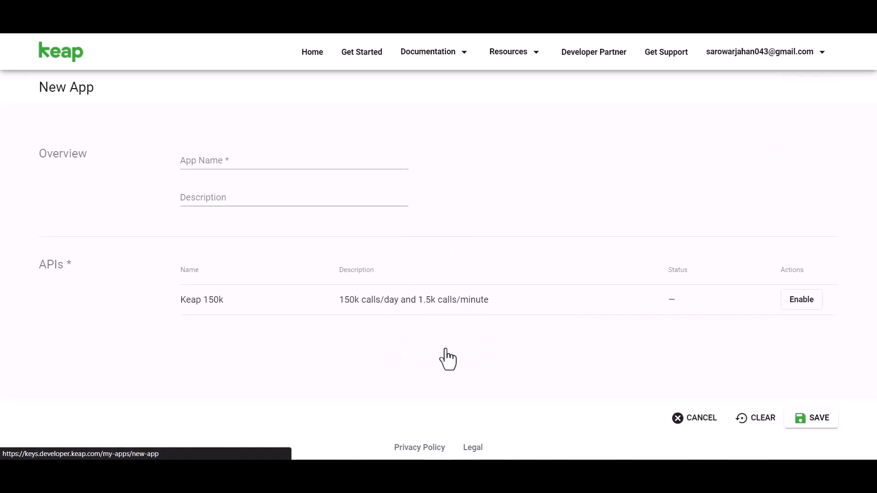
click(226, 163)
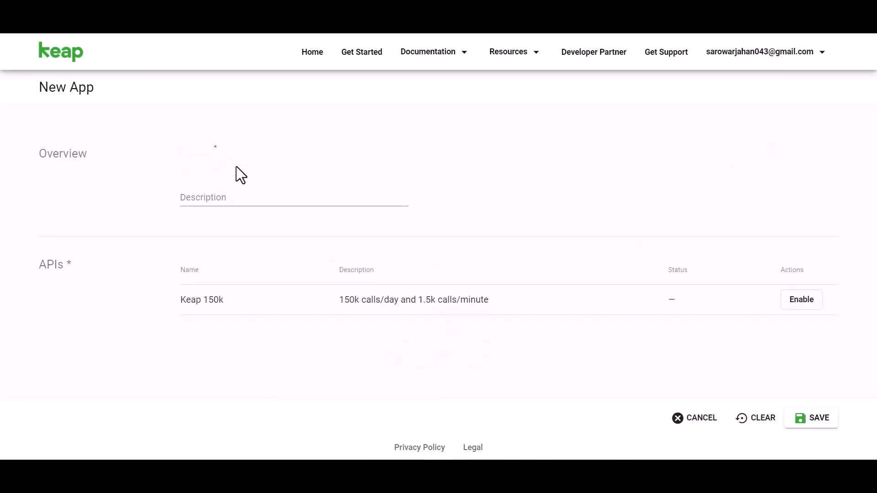
text(Bit Integr)
click(793, 299)
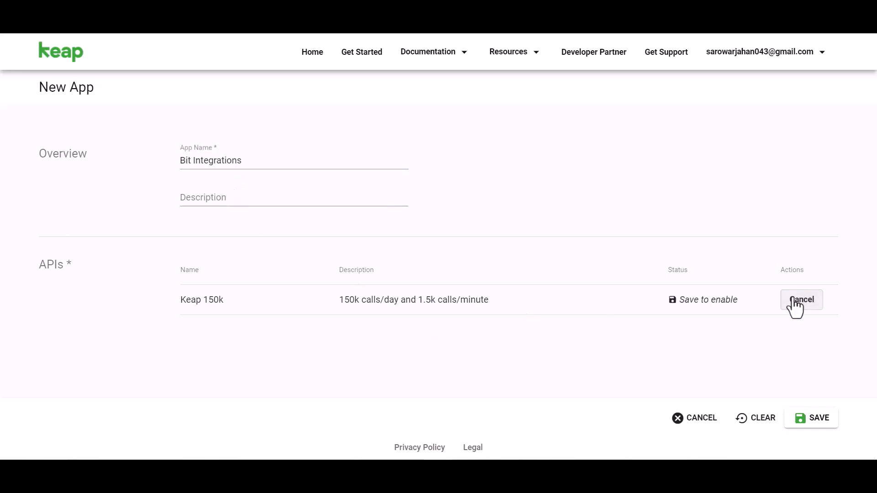
click(814, 419)
- Reveal the app's secret and copy its API key
scroll(495, 219, down, 2)
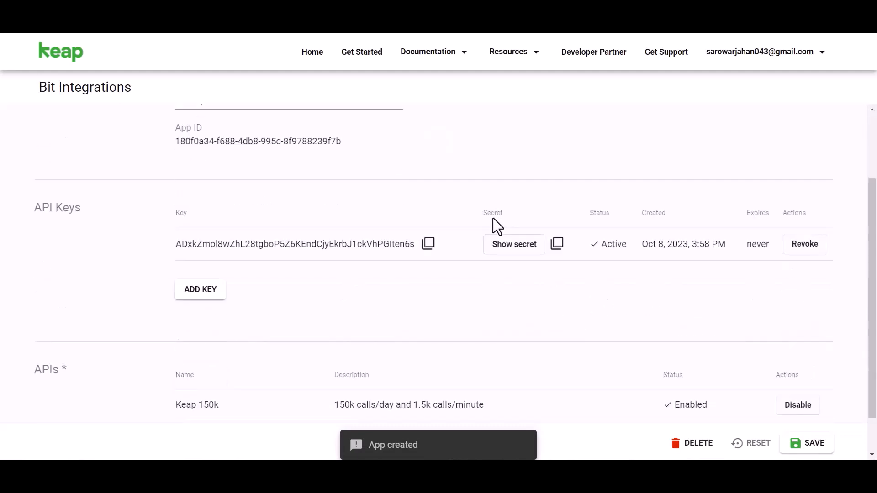
click(504, 237)
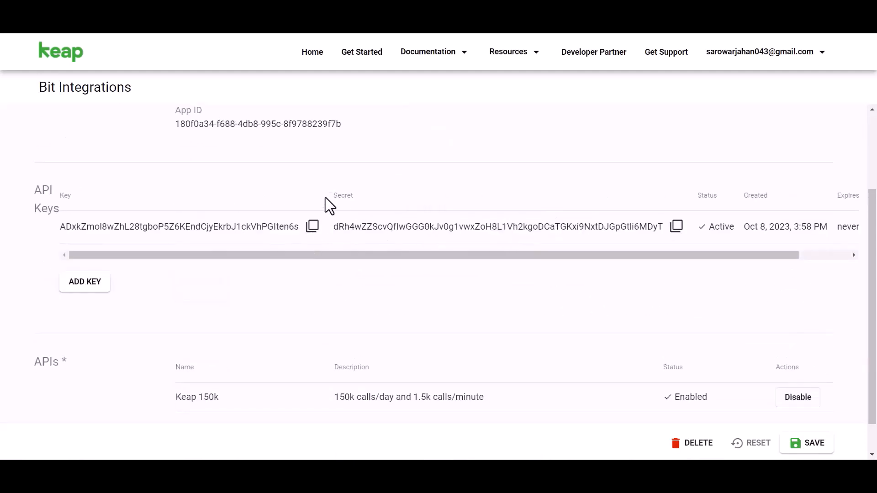
click(312, 227)
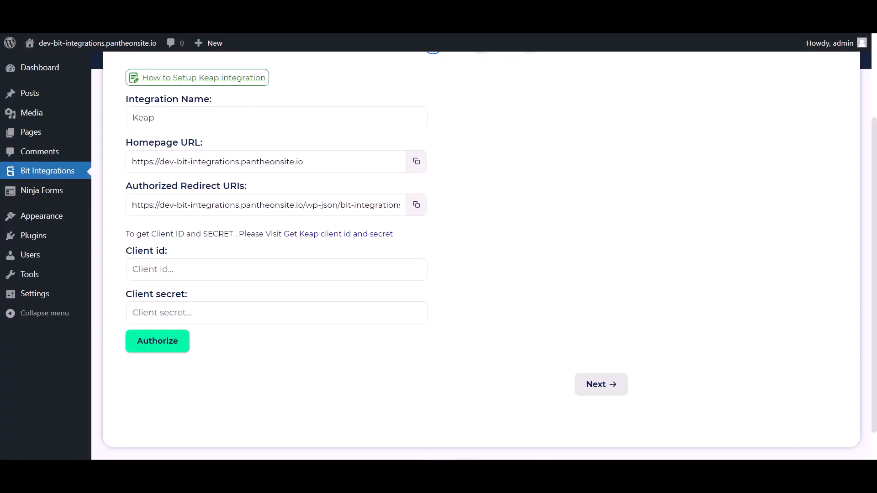
click(249, 269)
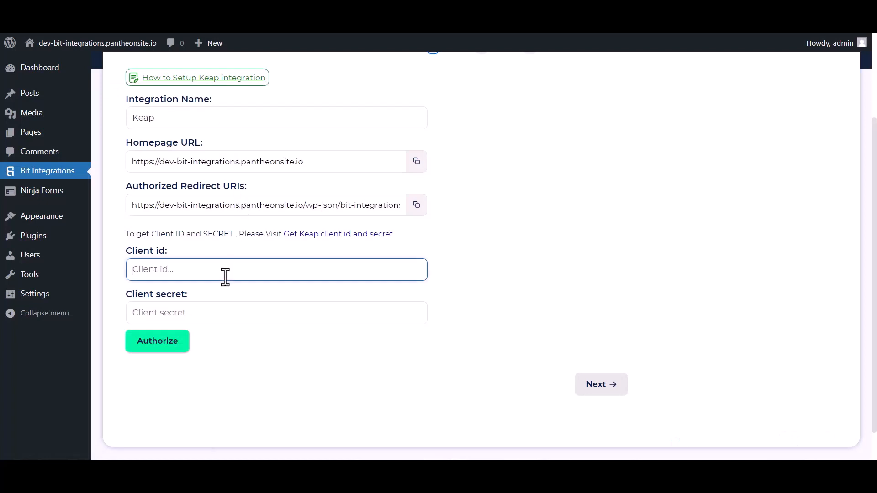
- Paste the Keap API key as client id and the app secret as client secret
key(ctrl+v)
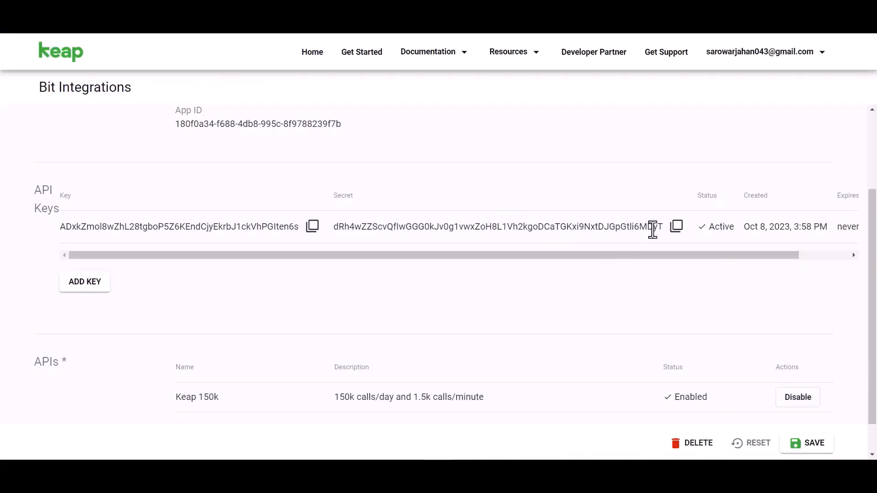
click(676, 226)
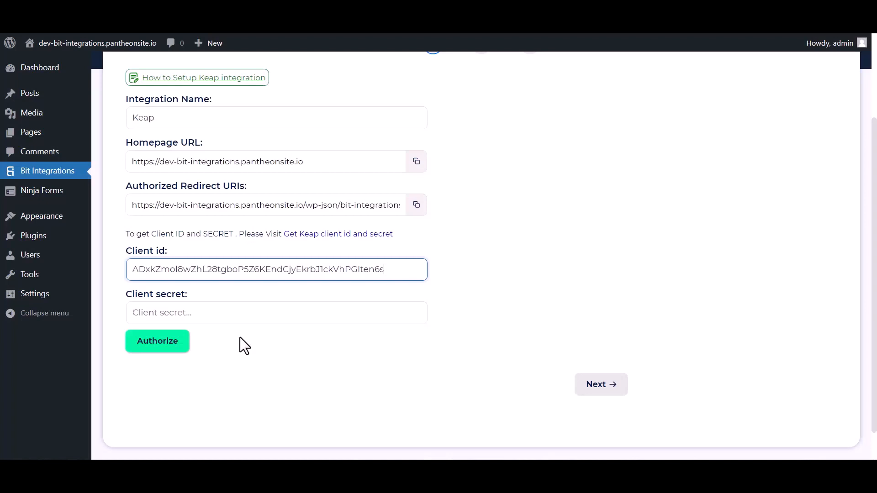
click(184, 316)
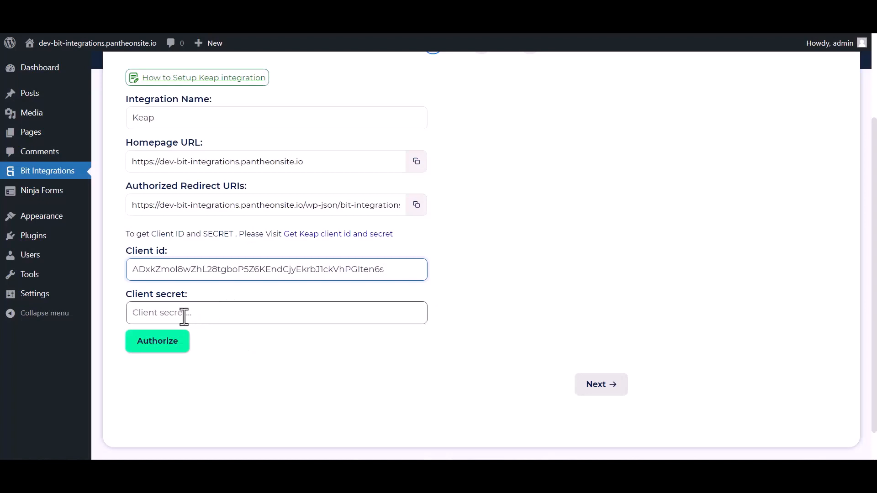
click(184, 315)
key(ctrl+v)
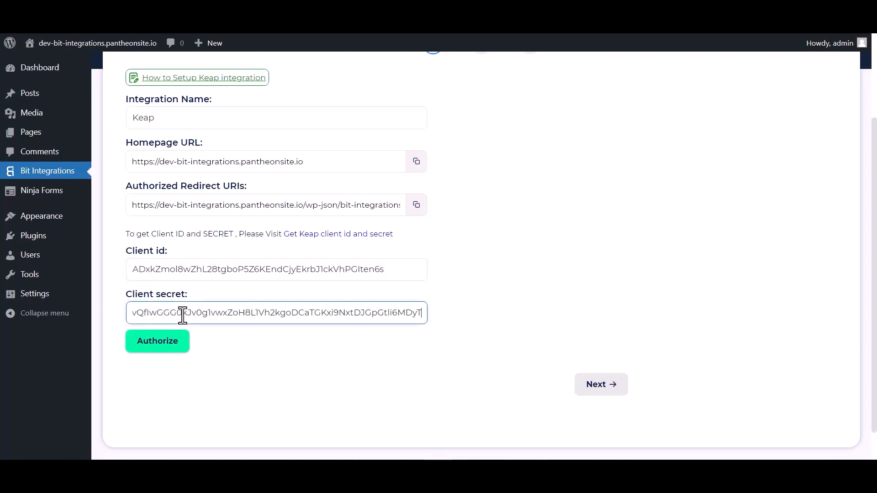
- Authorize and allow the Keap connection, then continue to field mapping
click(166, 345)
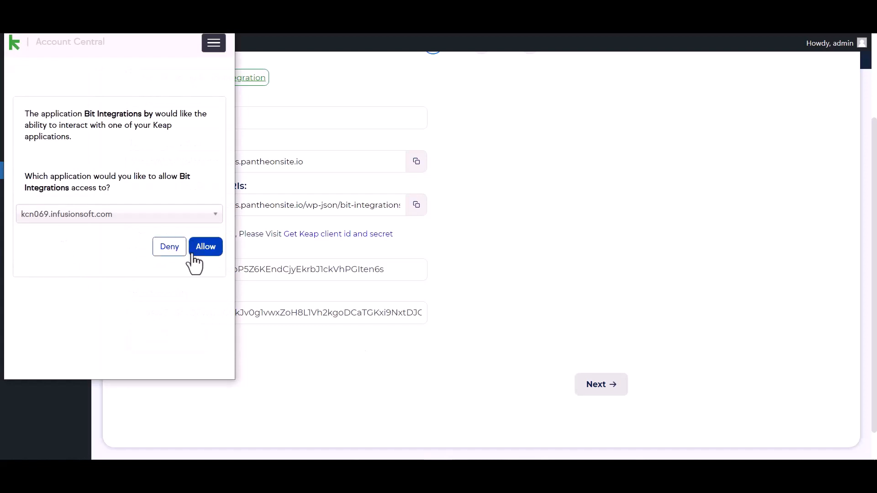
click(206, 247)
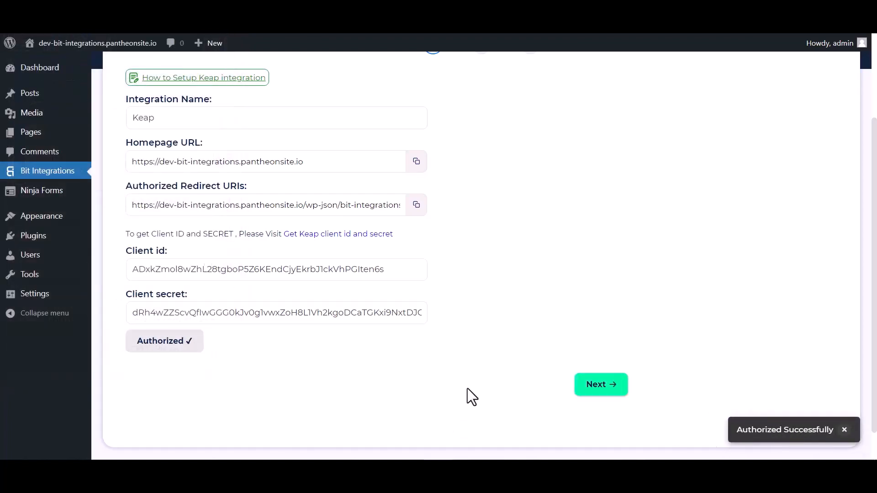
click(579, 386)
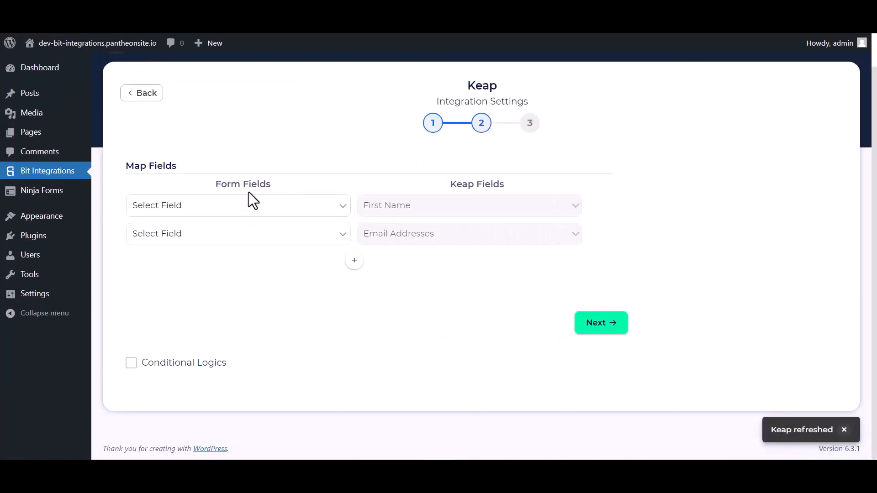
- Map the form's First Name and Email fields to their Keap fields
click(231, 207)
click(176, 245)
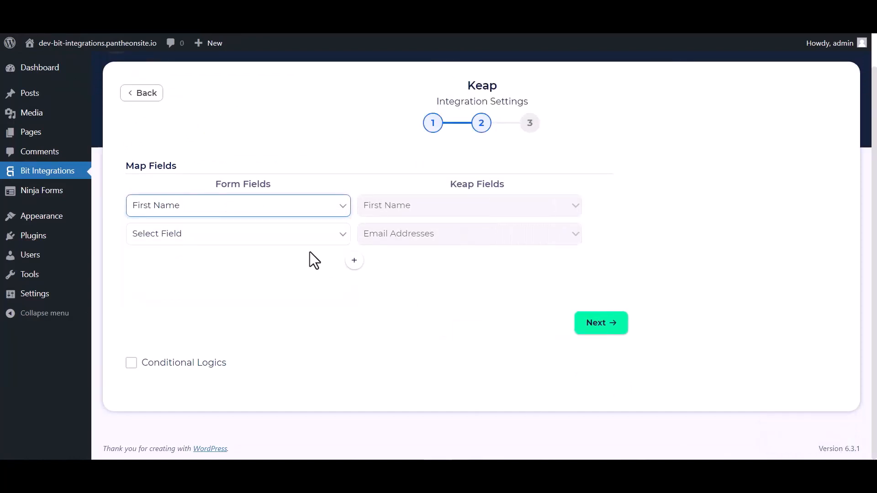
click(316, 239)
click(166, 294)
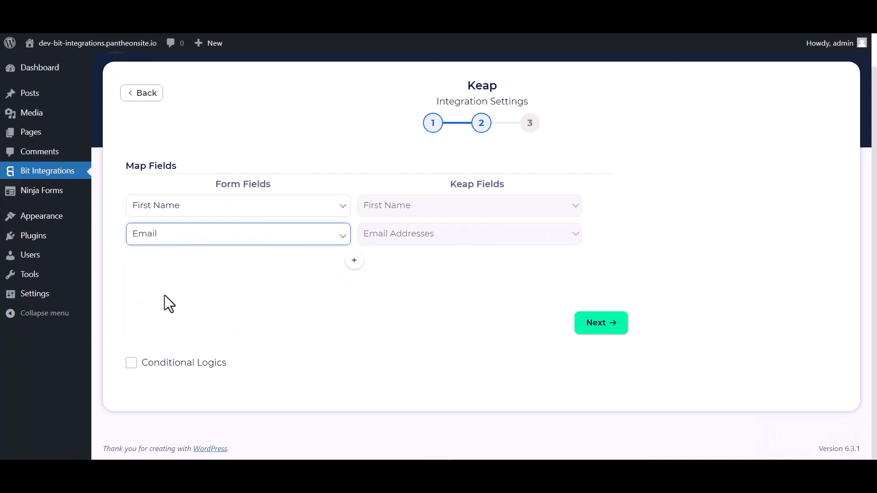
- Add mapping rows for Last Name to Keap Last Name and Phone to Phone Numbers
click(354, 261)
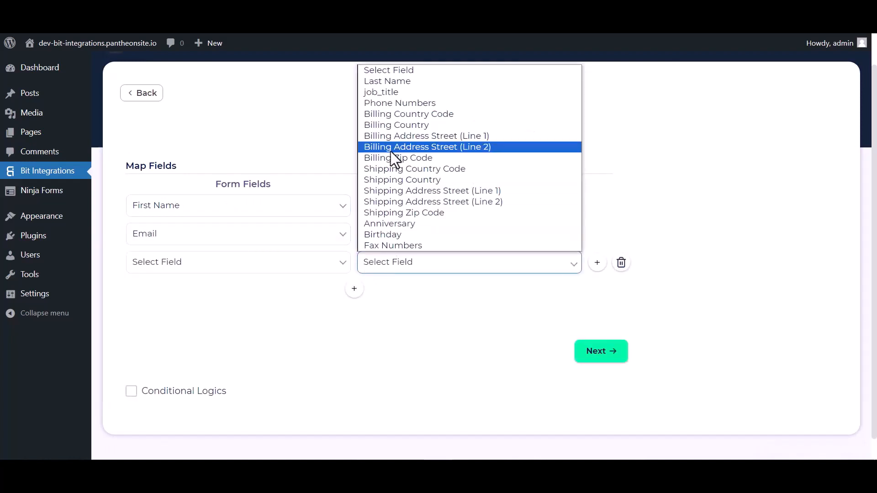
click(393, 81)
click(322, 270)
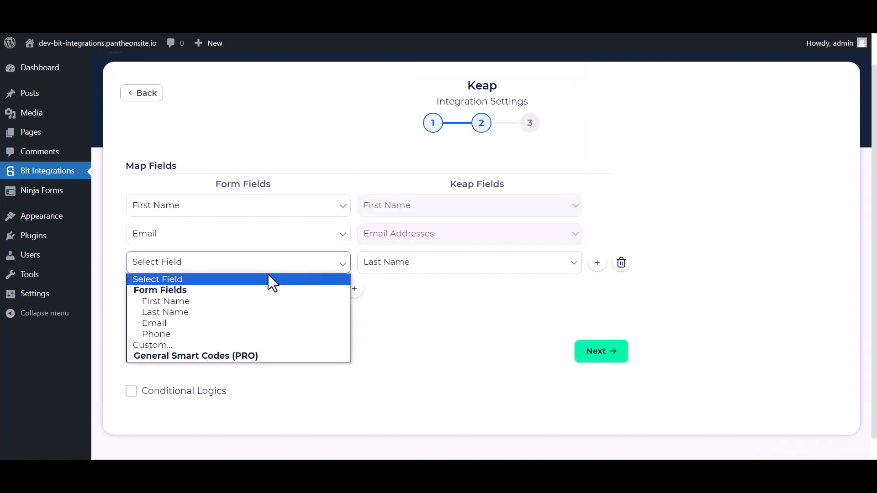
click(163, 312)
click(354, 288)
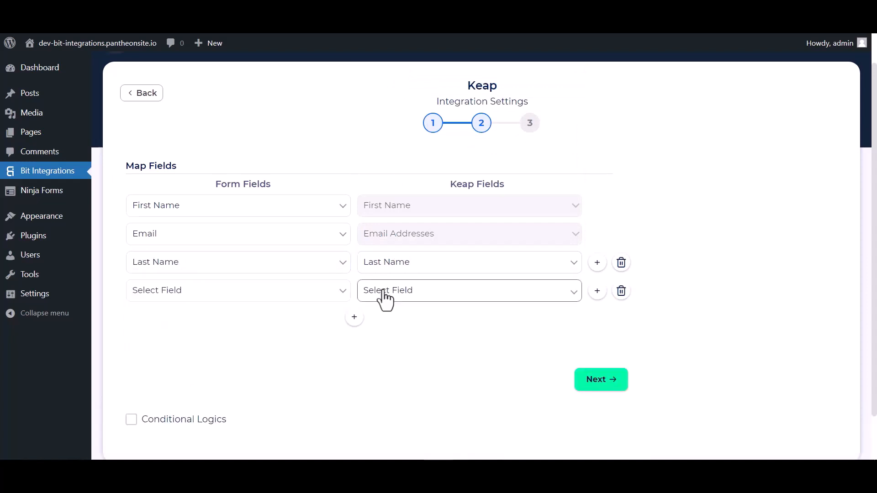
click(384, 293)
click(386, 130)
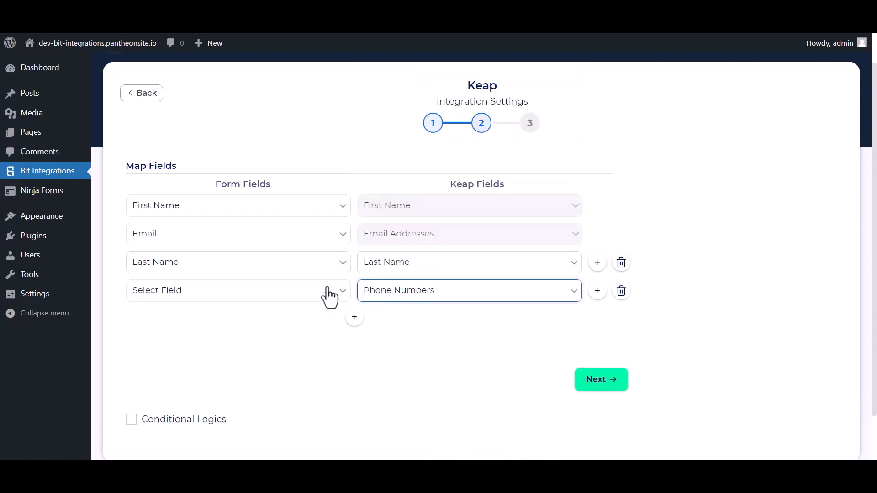
click(327, 294)
click(158, 362)
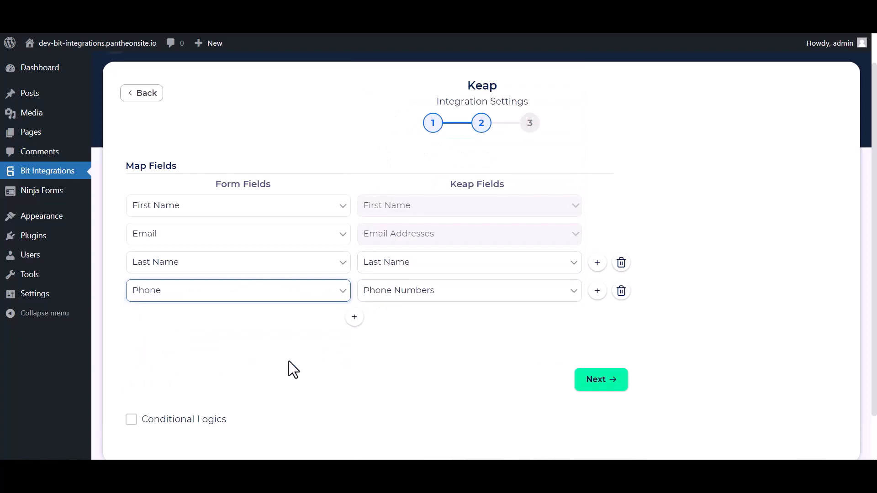
- Leave Conditional Logics off, go to the final step, and Finish & Save the integration
scroll(311, 356, down, 2)
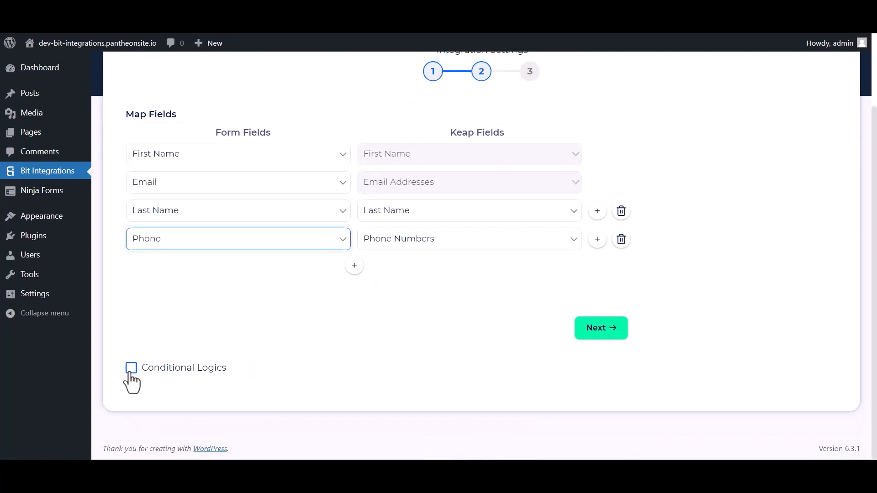
click(131, 372)
scroll(270, 355, down, 2)
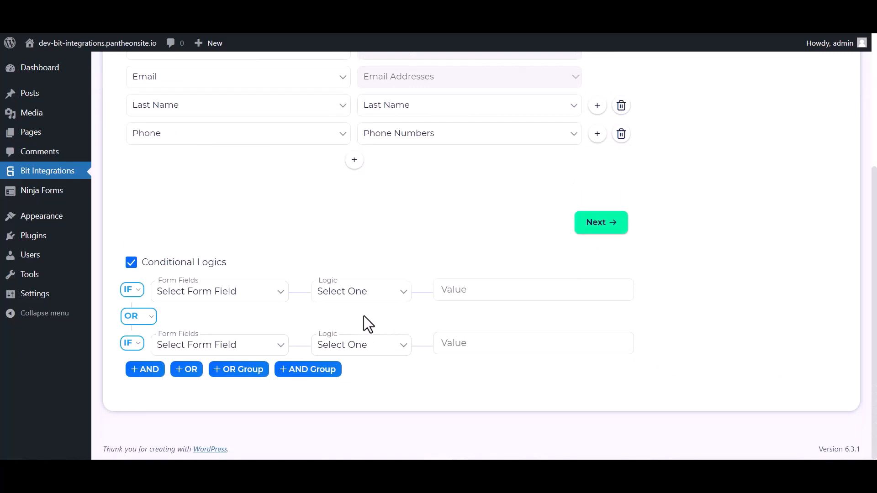
click(131, 263)
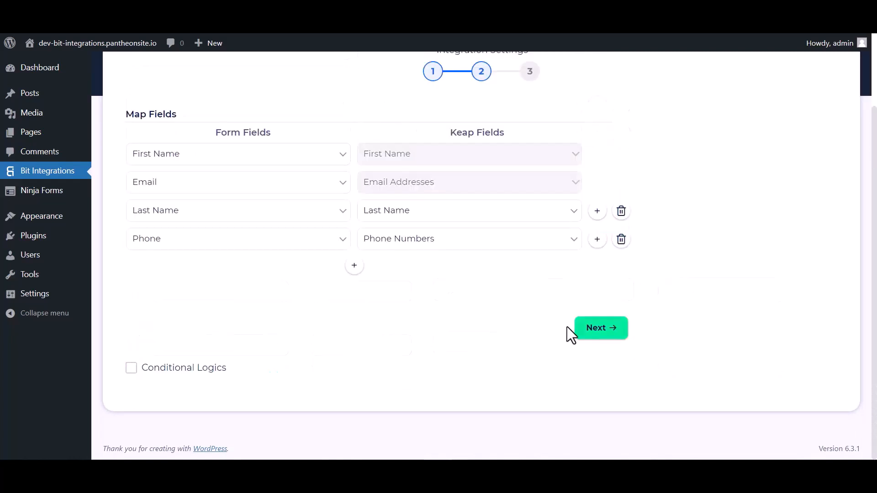
click(601, 333)
click(478, 219)
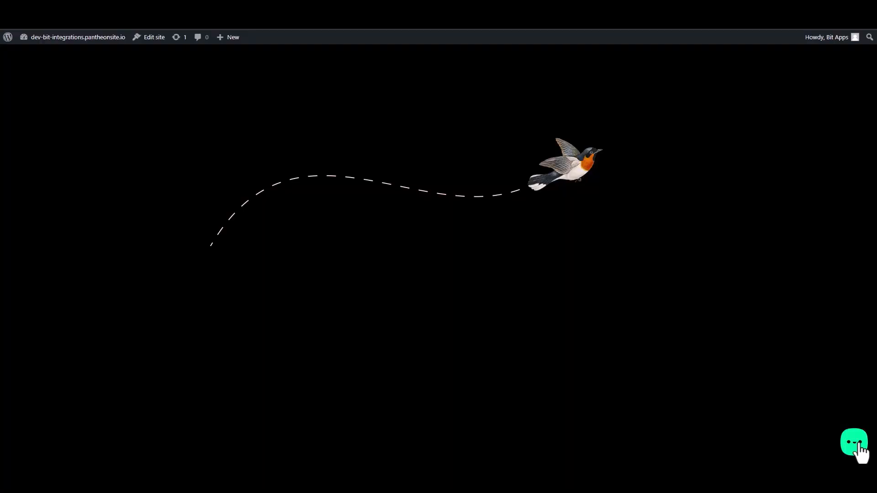
- Open the Bit Assist Custom Form and enter a test first and last name
click(861, 451)
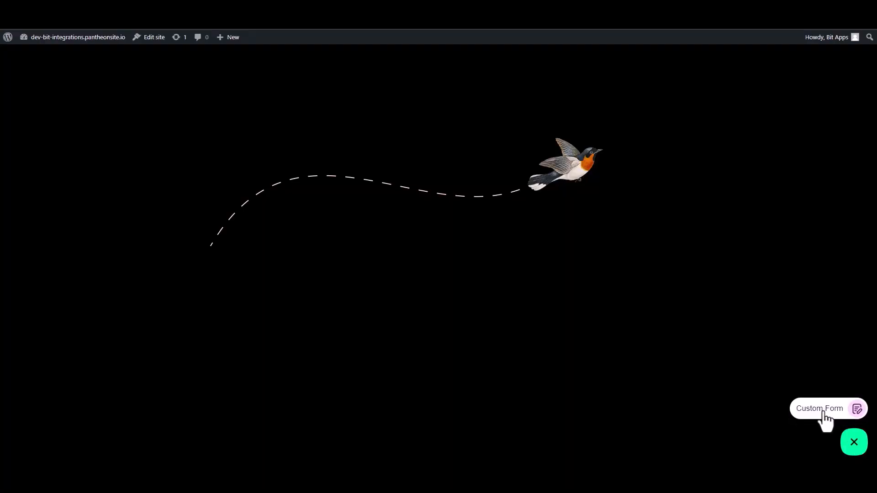
click(822, 414)
click(776, 312)
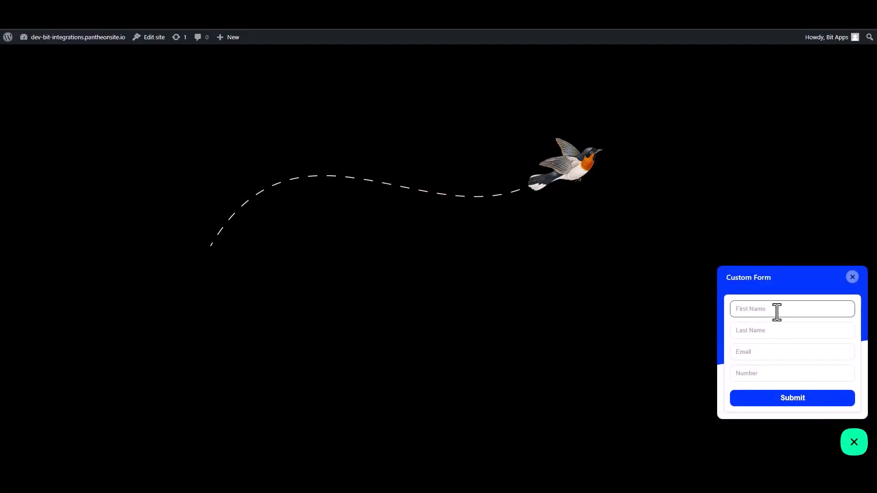
text(Bit)
click(771, 332)
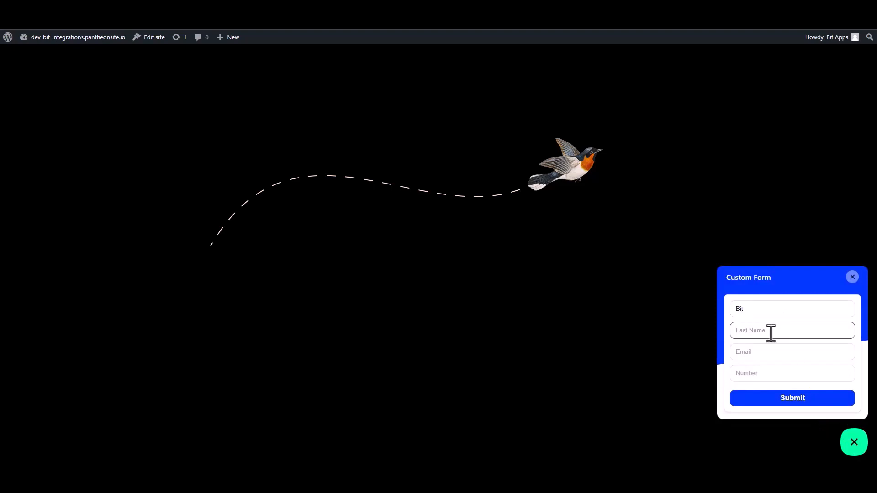
text(I)
key(BackSpace)
key(BackSpace)
- Fill in the test e-mail address and phone number, then submit the form
click(832, 352)
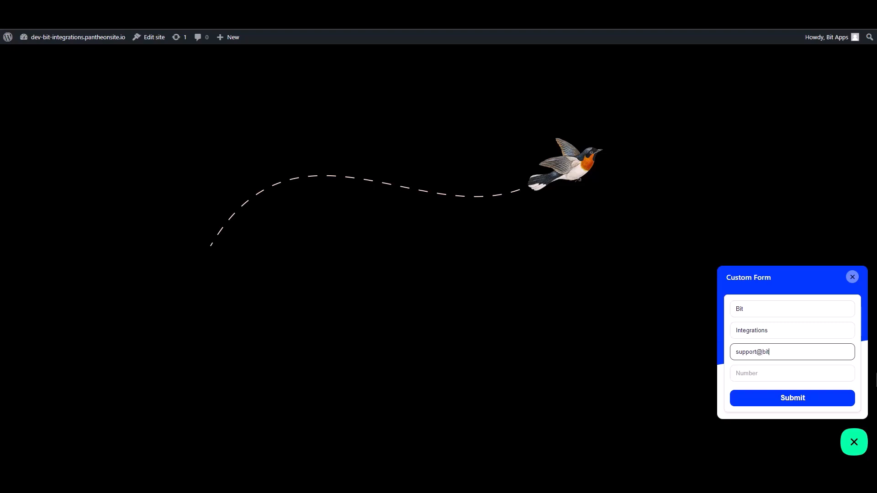
click(852, 376)
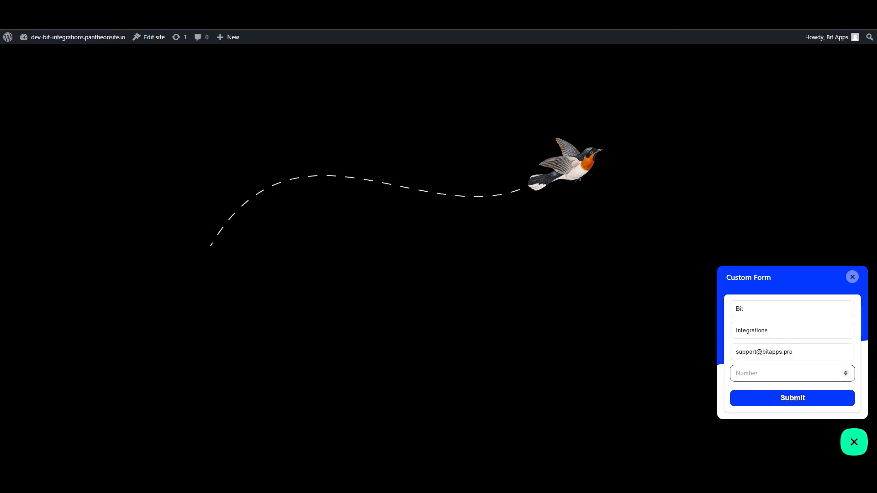
text(444555666)
click(827, 400)
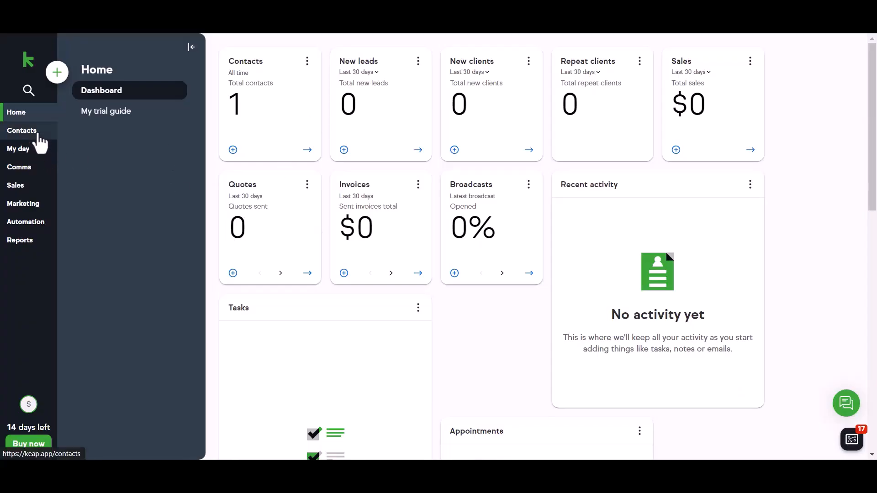
- Open the newly created contact from Keap's Contacts list
click(40, 143)
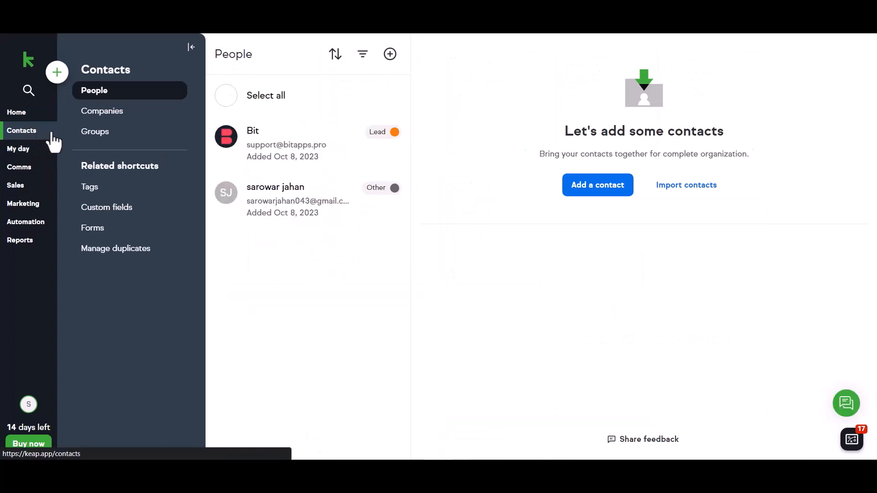
click(270, 148)
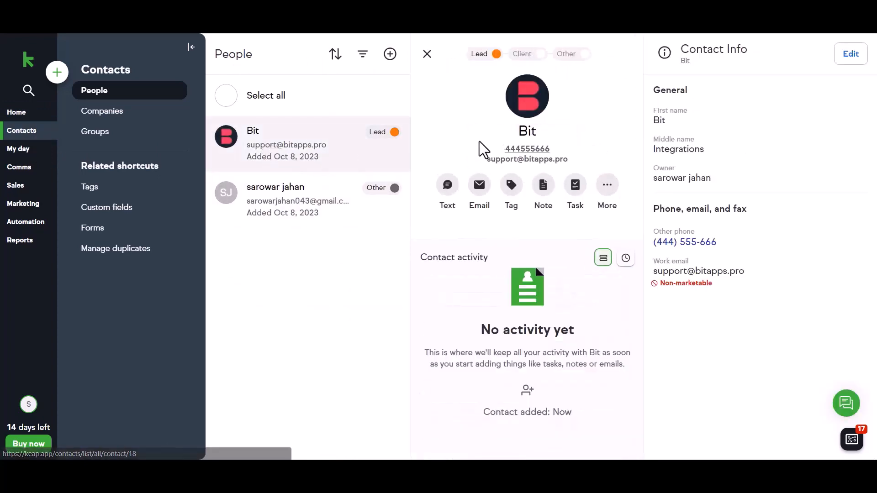